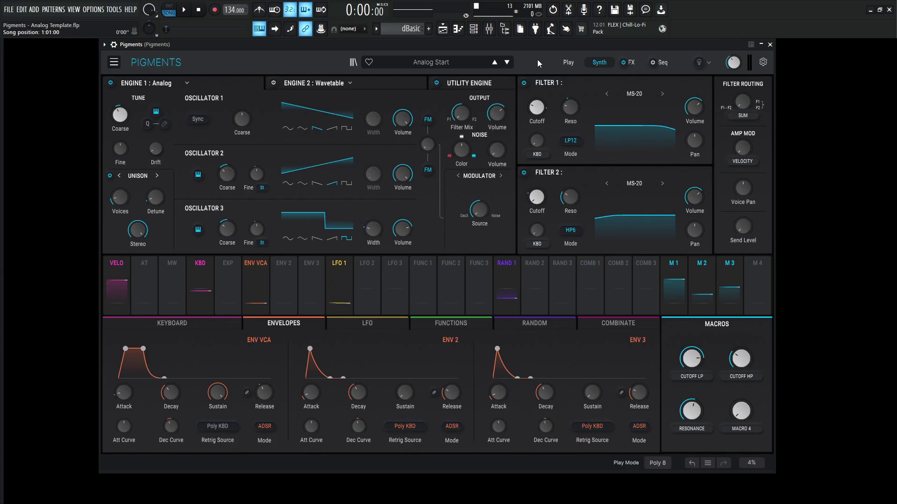
- Audition the Analog Start patch by playing D4, G4, A4, A#4, G5 and F5 notes
key(x)
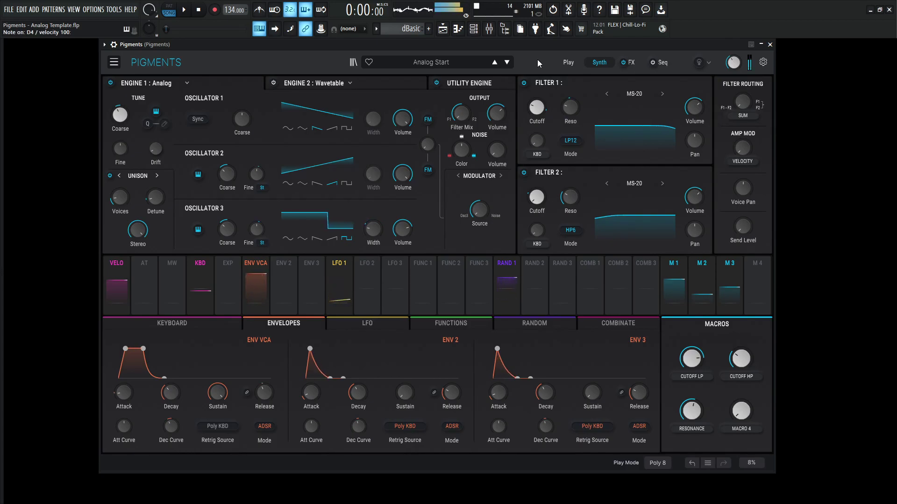
key(b)
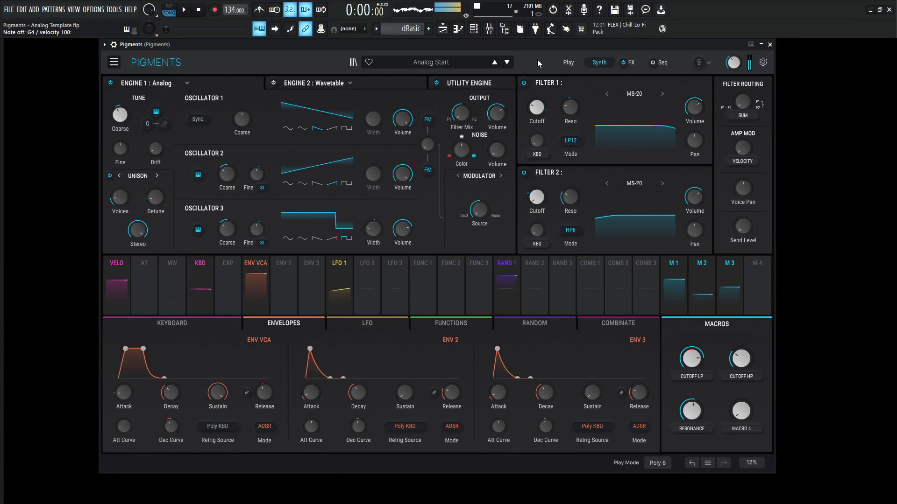
key(n)
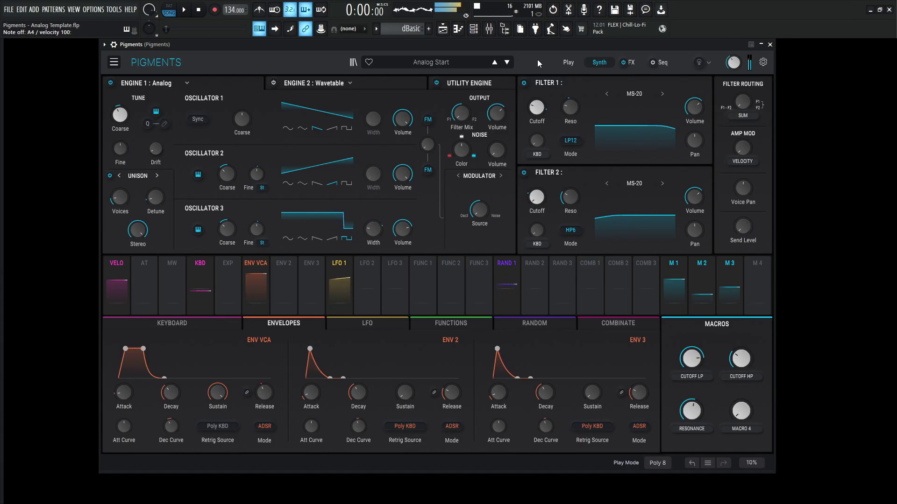
key(x)
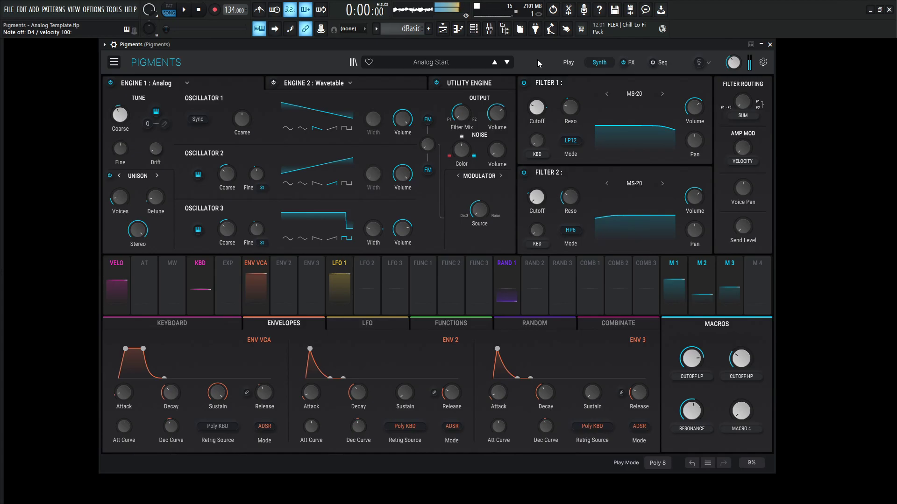
key(j)
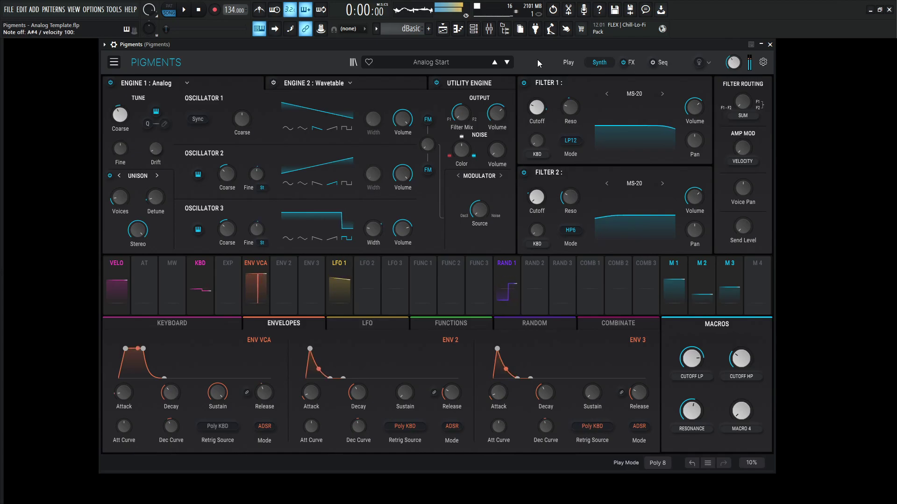
key(t)
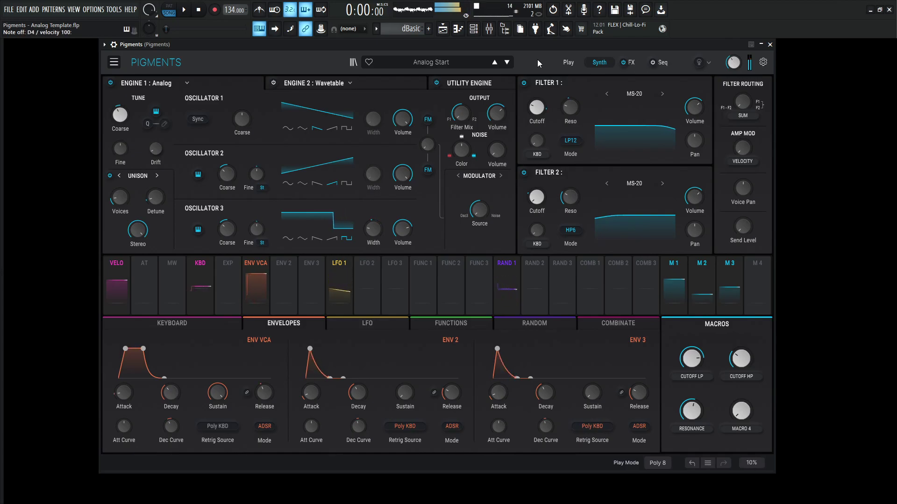
key(r)
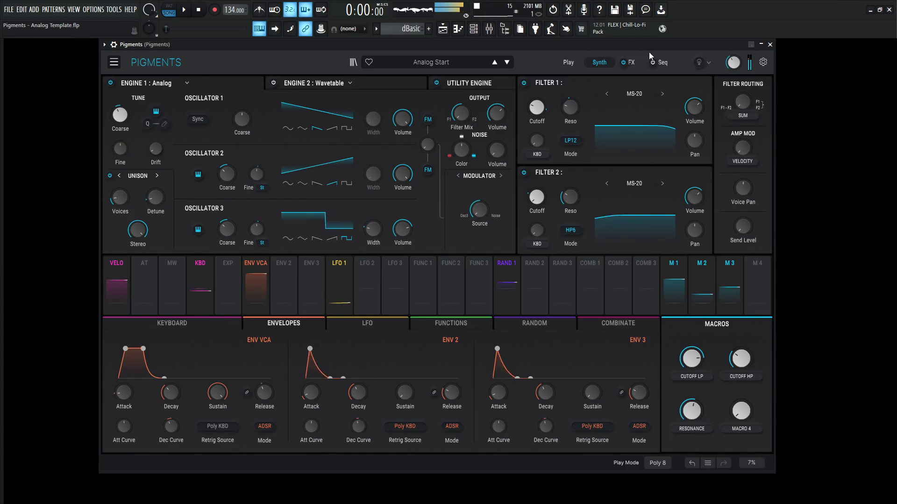
key(x)
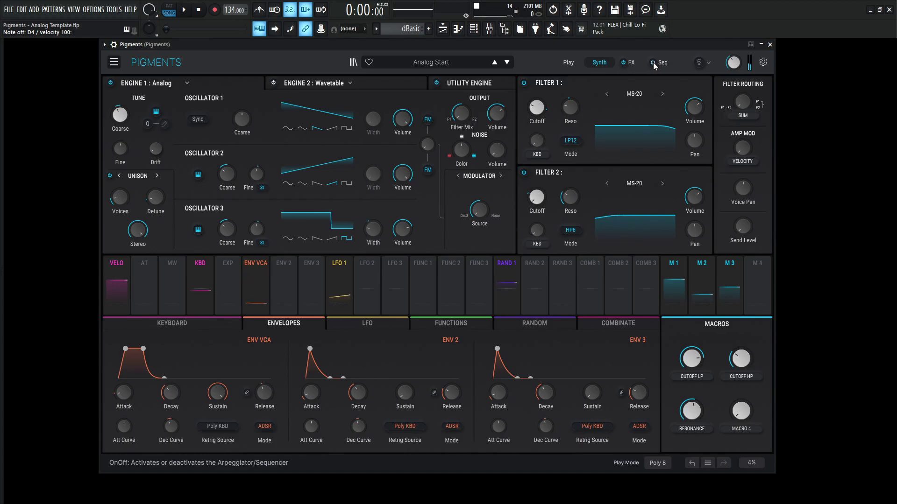
- Turn on the sequencer, play D4 and run the project playback against it
click(653, 62)
key(x)
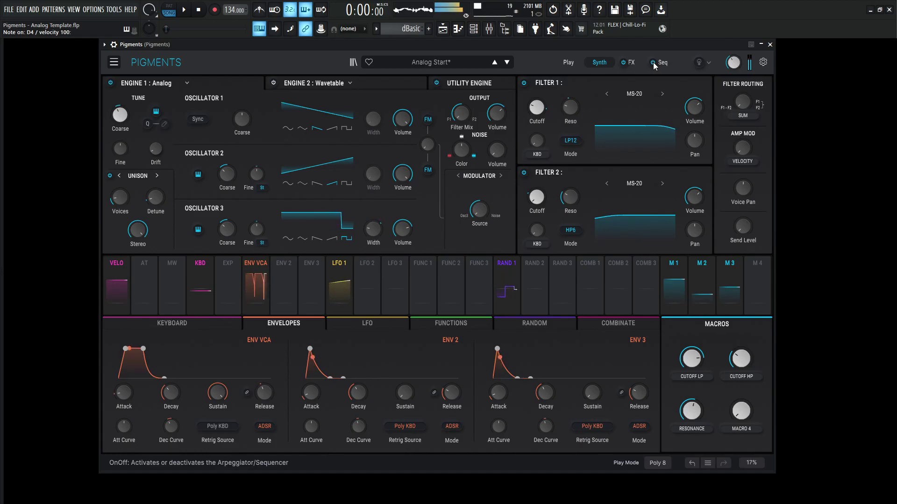
key(space)
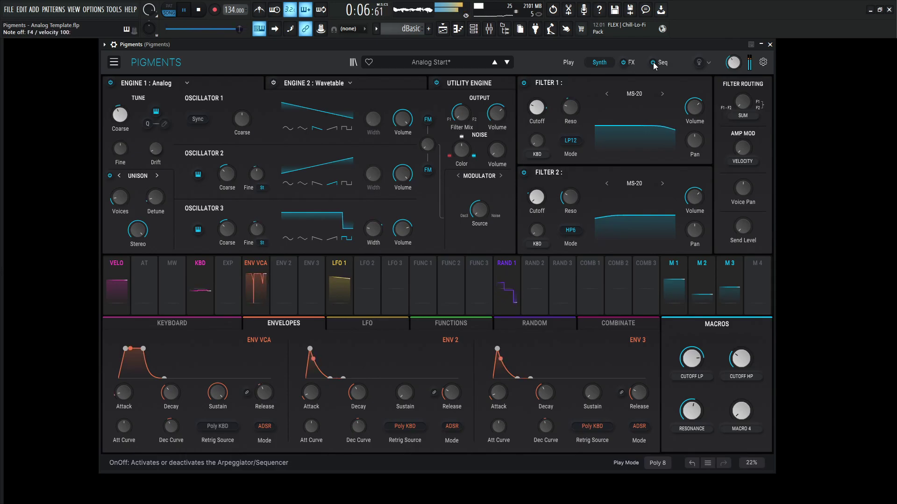
key(space)
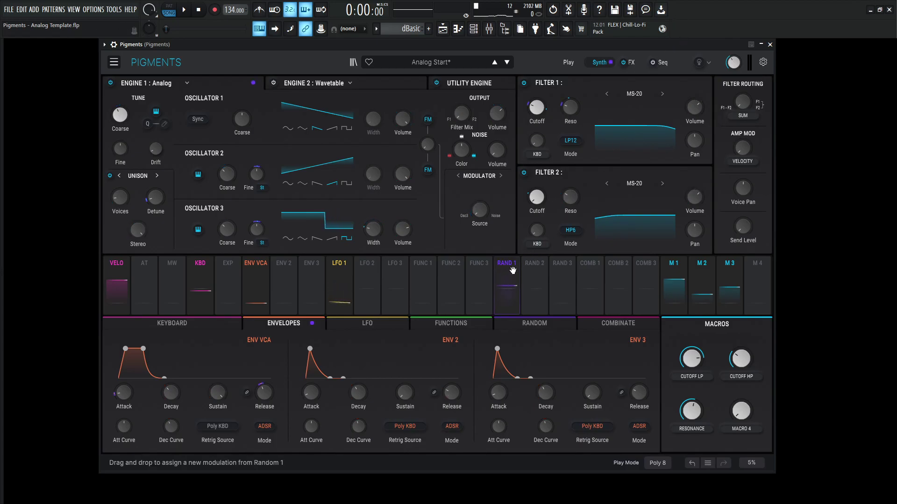
- Display the Random 1, 2 and 3 generators and play A5 to hear them
click(535, 328)
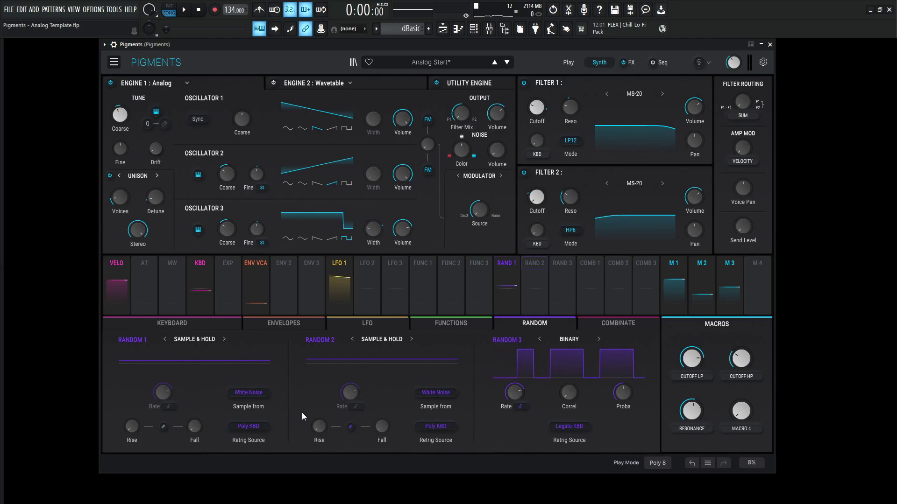
key(n)
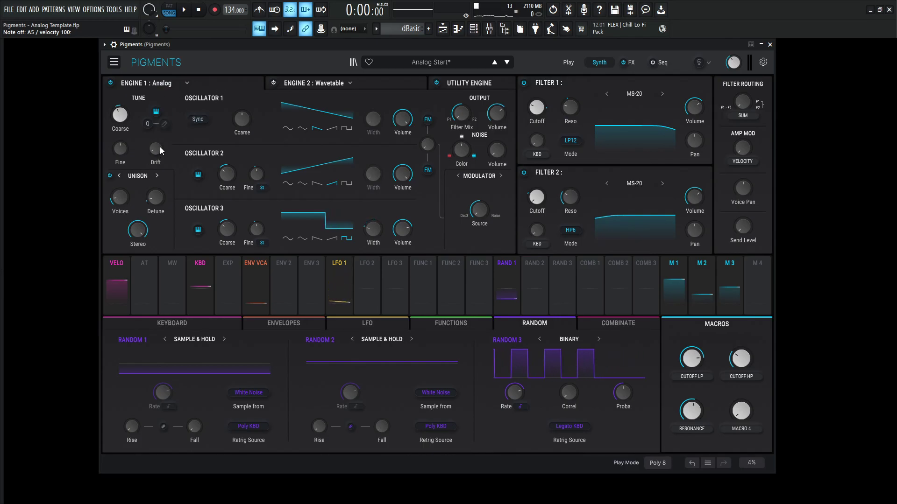
- Set Random 1's modulation depth on Oscillator 3 Fine tuning to about 0.08
mouse_move(158, 150)
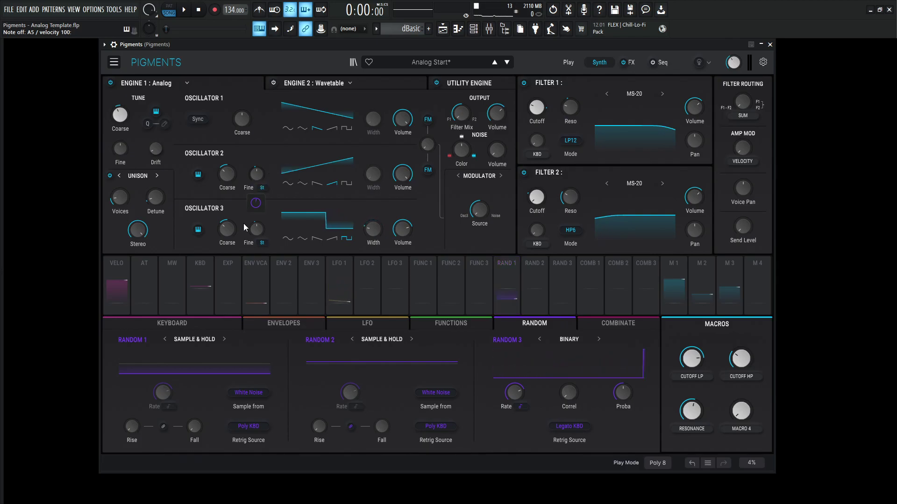
mouse_move(230, 233)
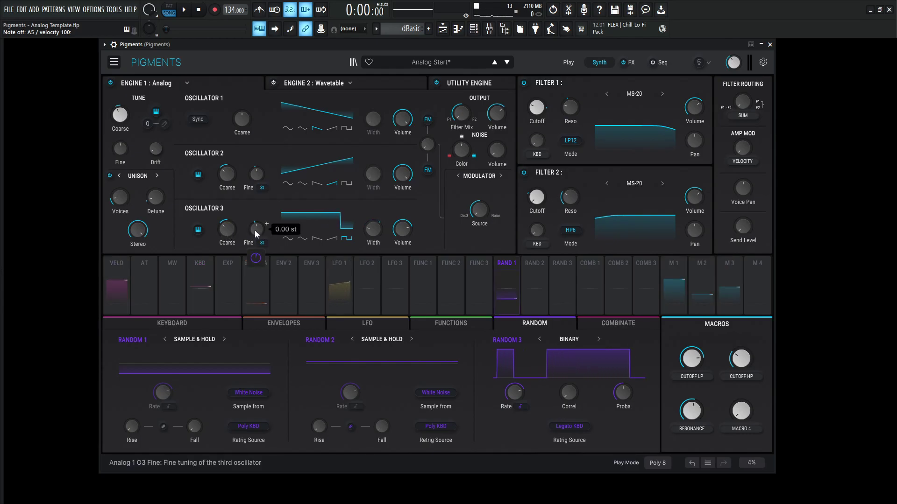
drag(256, 262, 256, 261)
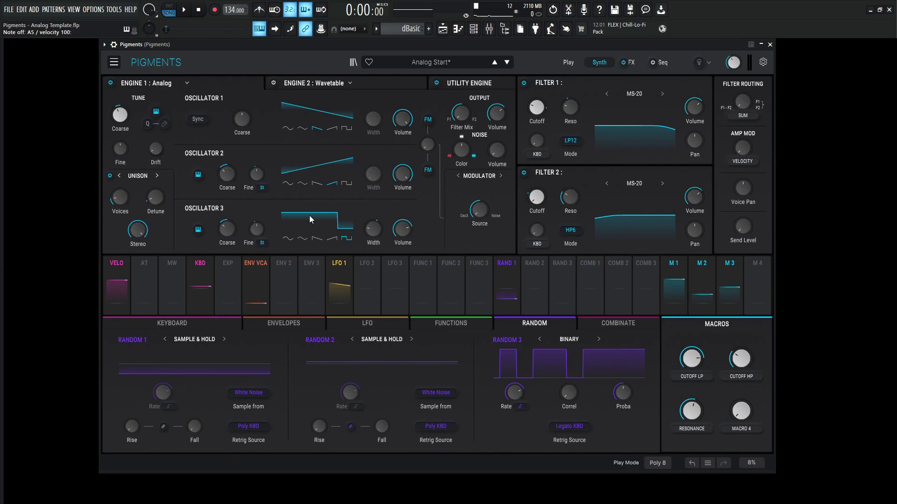
mouse_move(372, 229)
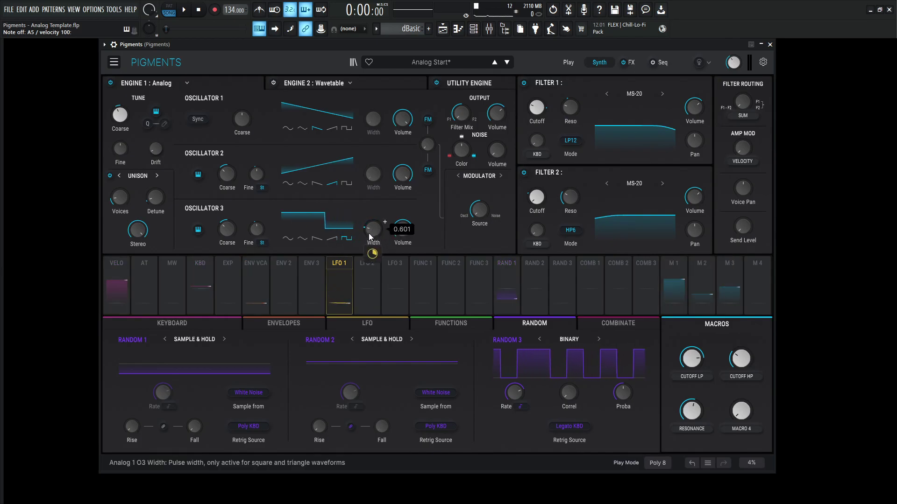
mouse_move(373, 254)
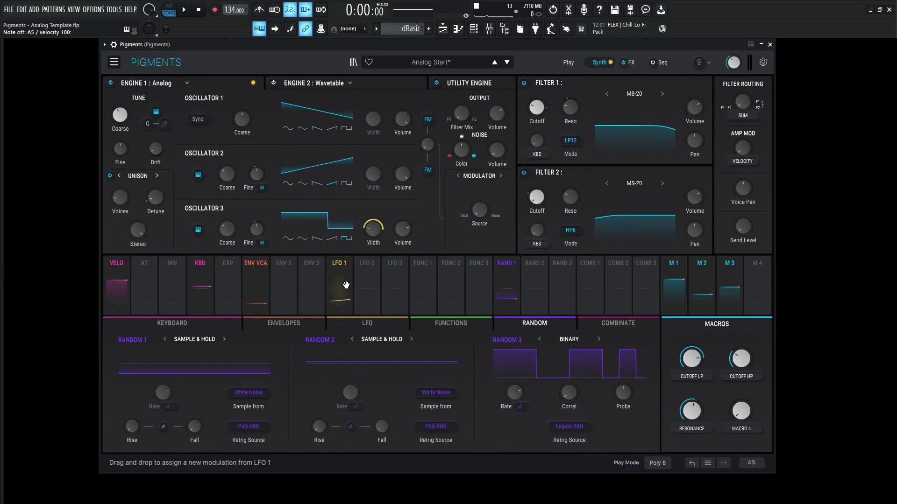
- Display the LFO 1, 2 and 3 settings in the lower modulation panel
click(361, 323)
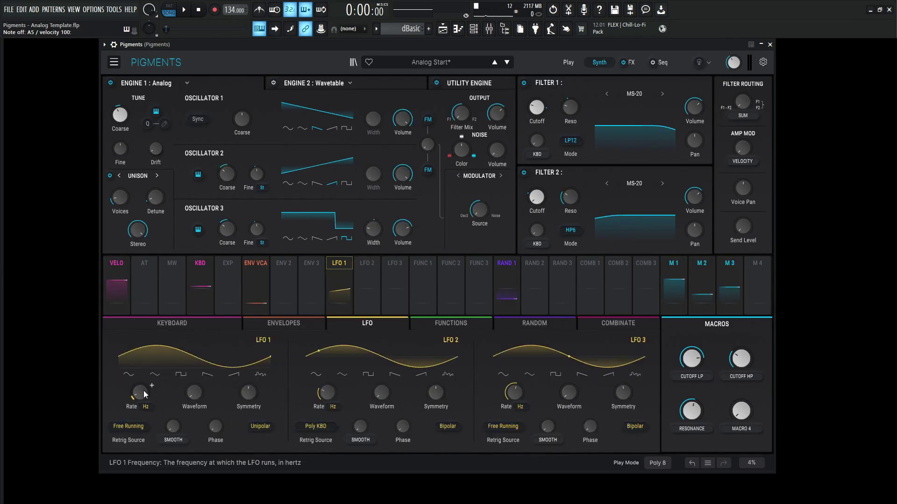
mouse_move(142, 393)
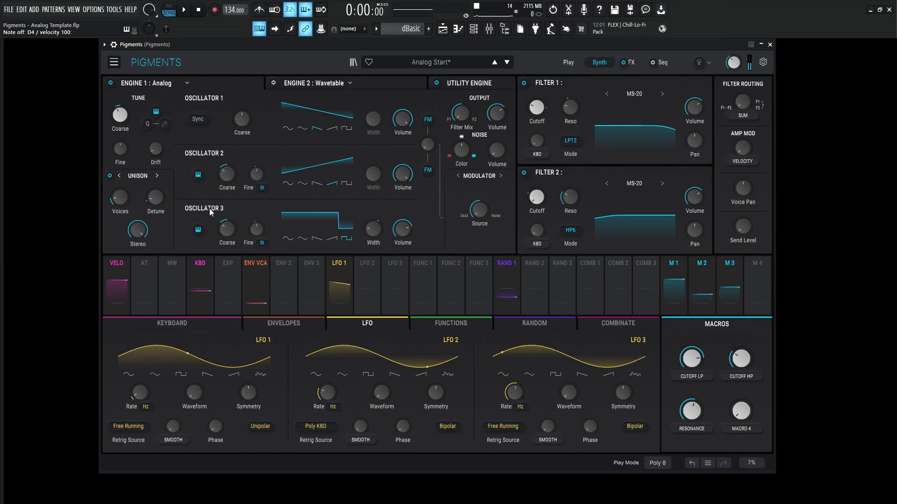
mouse_move(118, 201)
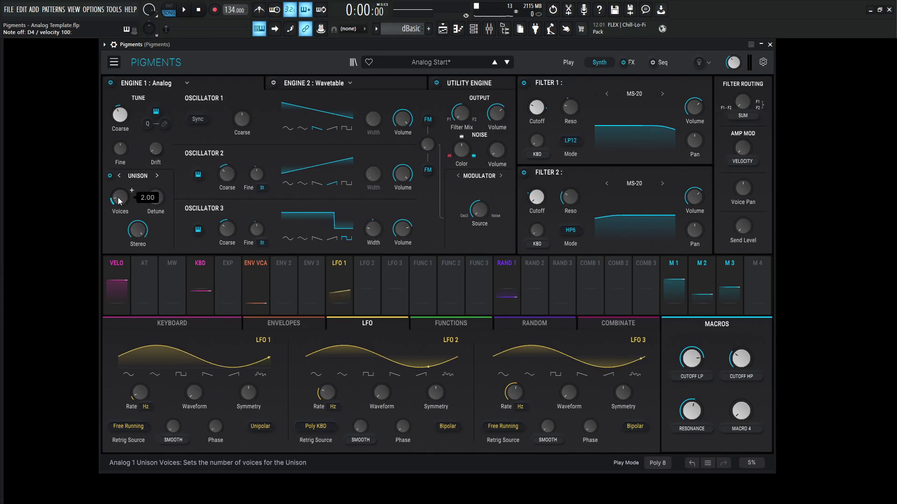
mouse_move(153, 199)
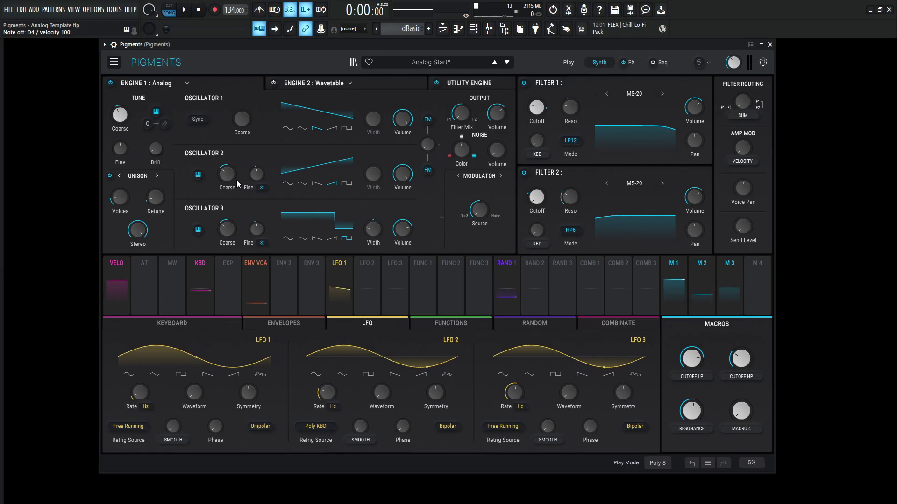
mouse_move(122, 118)
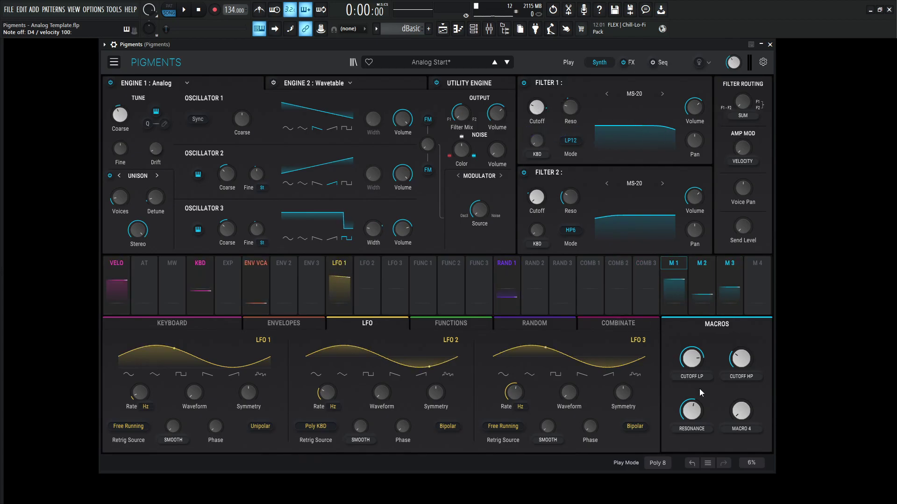
- Push the Cutoff LP macro to 1.00, then ease it back to about 0.96
mouse_move(690, 366)
mouse_down()
mouse_move(690, 346)
mouse_move(690, 367)
mouse_up()
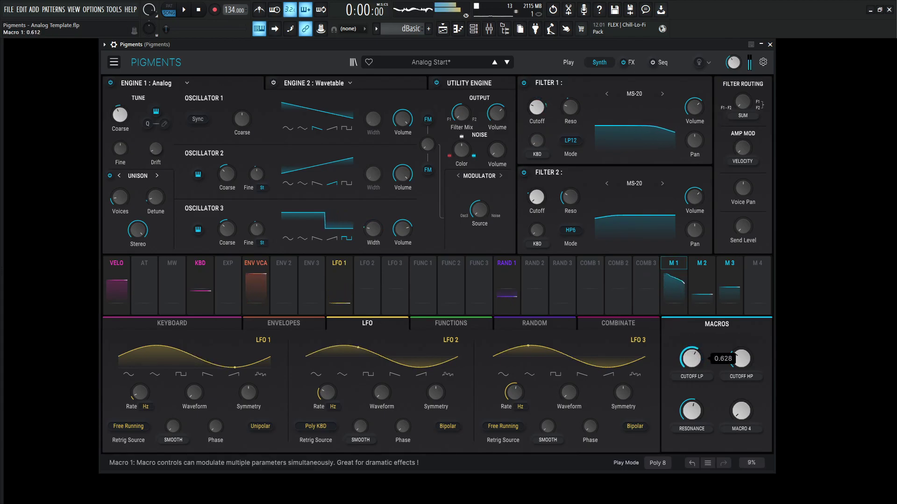
mouse_move(692, 358)
mouse_down()
mouse_move(691, 379)
mouse_move(692, 348)
mouse_up()
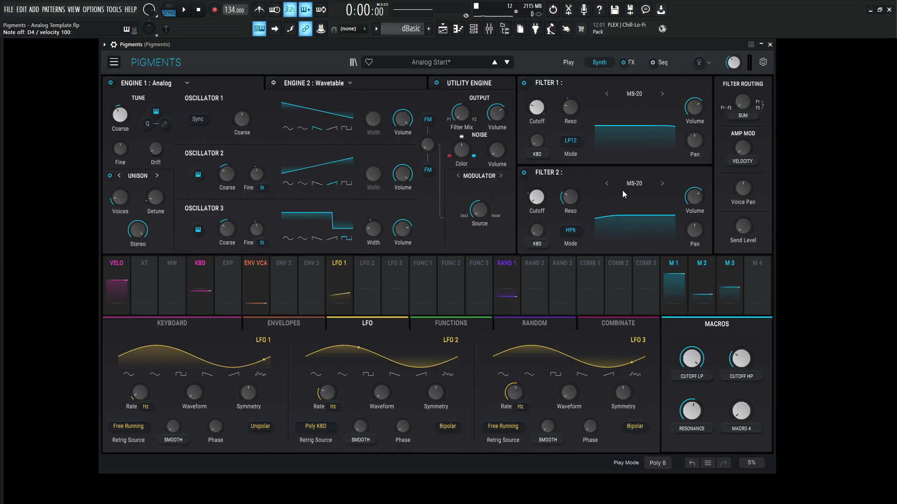
- Lower the Cutoff HP macro slightly and play D4 to hear the filters
mouse_move(576, 200)
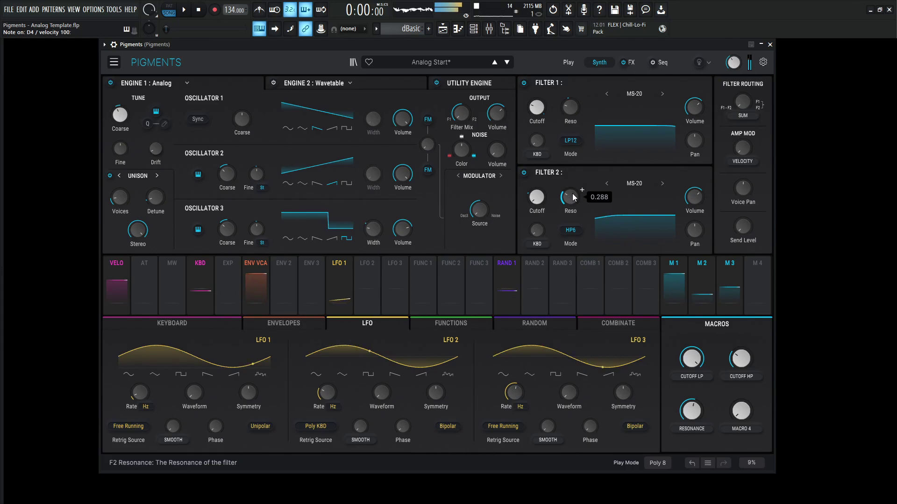
mouse_move(746, 365)
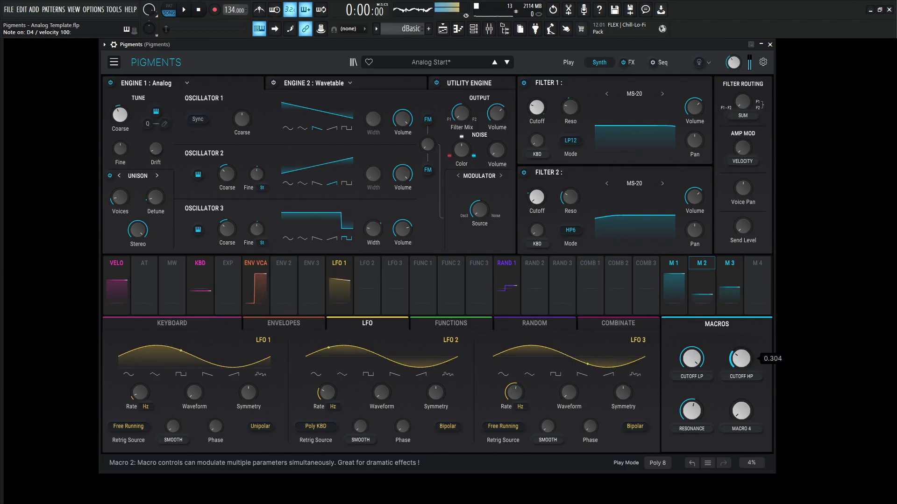
drag(743, 364, 744, 357)
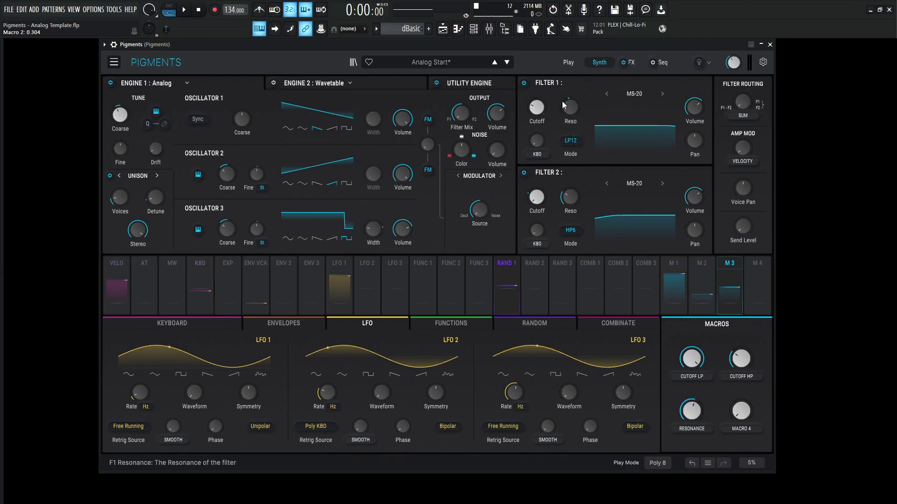
key(x)
- Raise the Resonance macro to 0.588 and the Cutoff LP macro to 0.656
mouse_move(691, 410)
mouse_down()
mouse_move(695, 372)
mouse_move(695, 398)
mouse_up()
key(x)
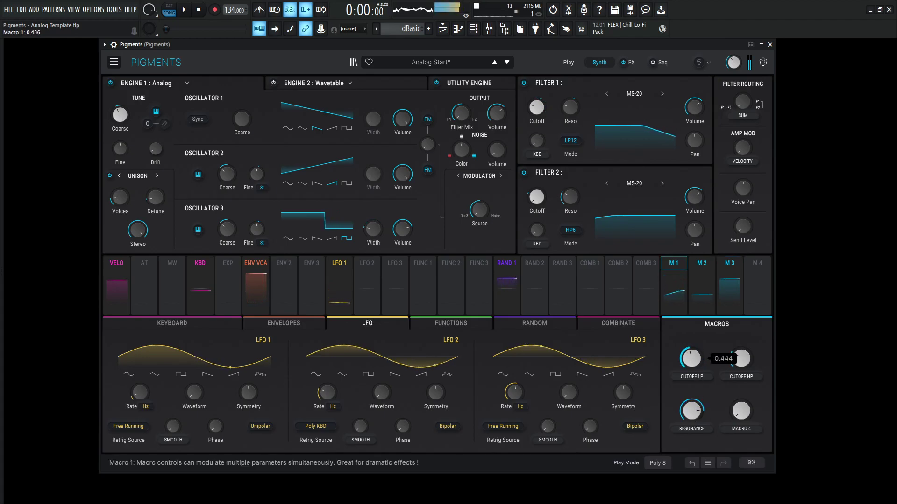
click(691, 410)
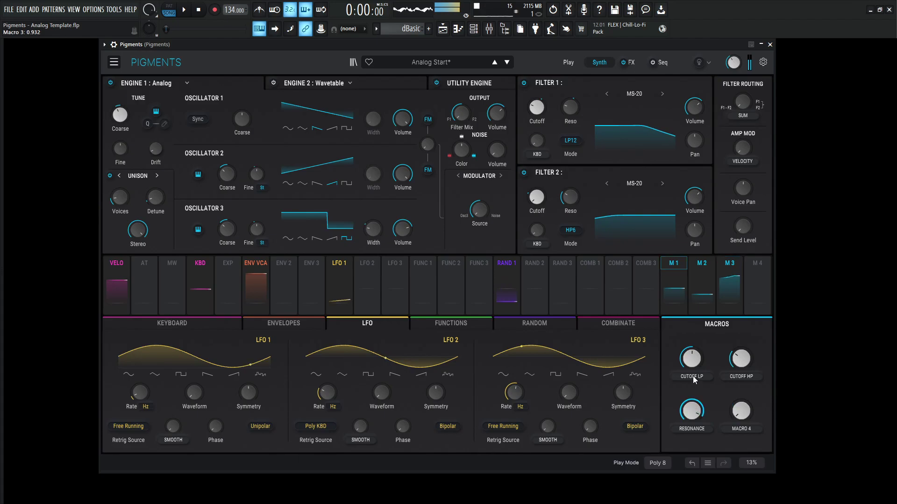
drag(692, 359, 691, 323)
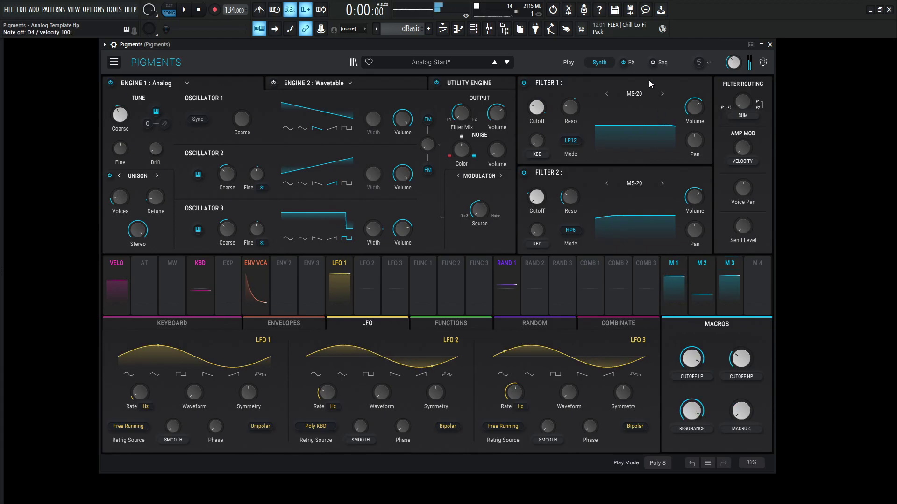
click(629, 62)
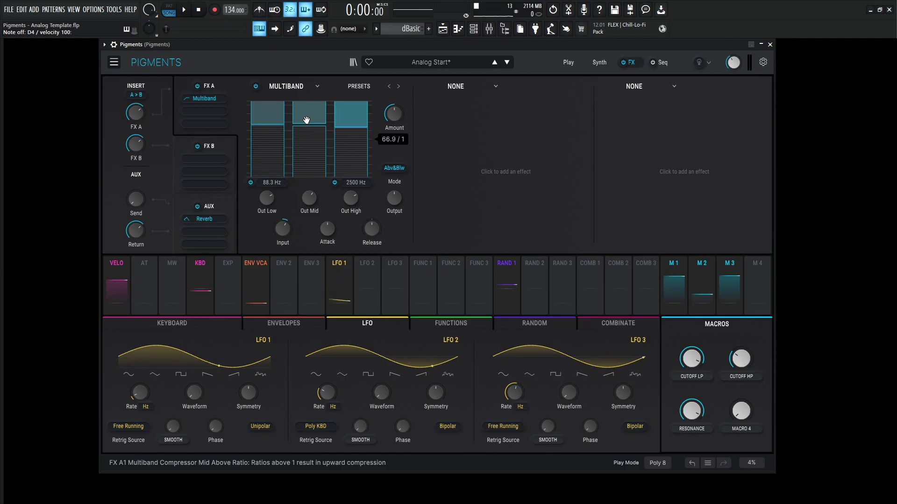
click(601, 63)
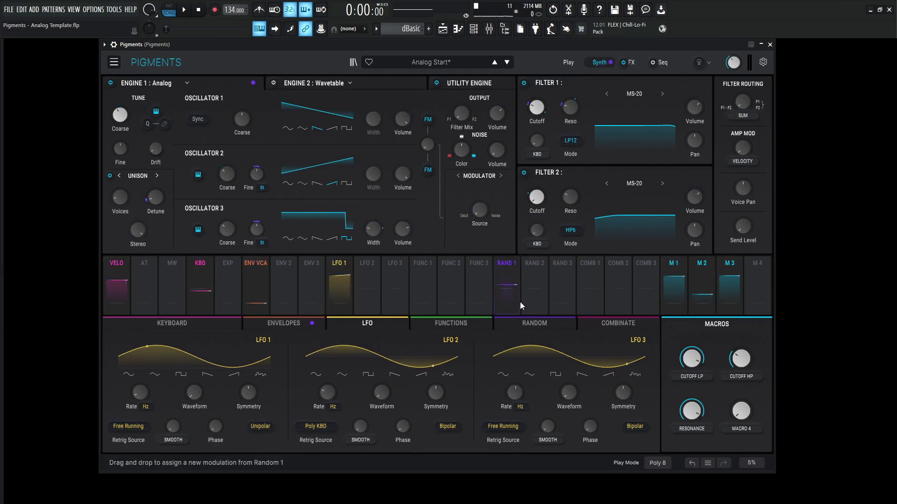
- List Random 1's modulation targets and display the ENV VCA, ENV 2 and ENV 3 controls
click(529, 325)
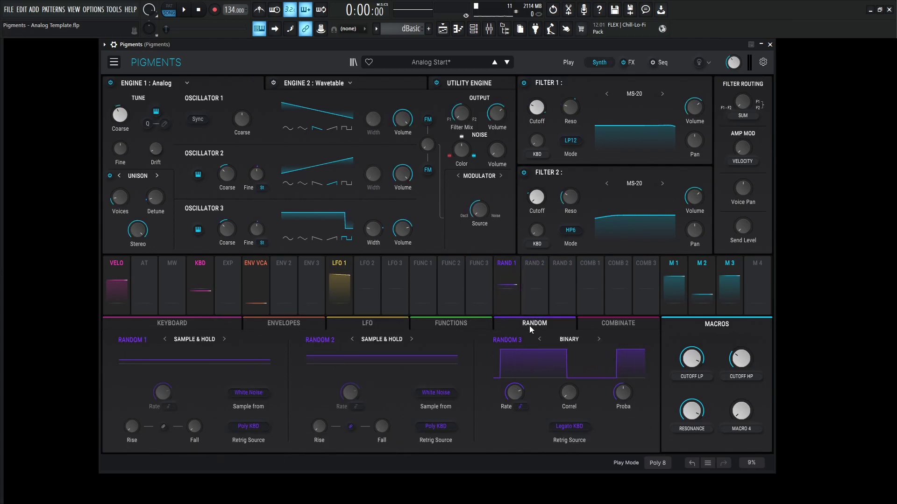
click(509, 264)
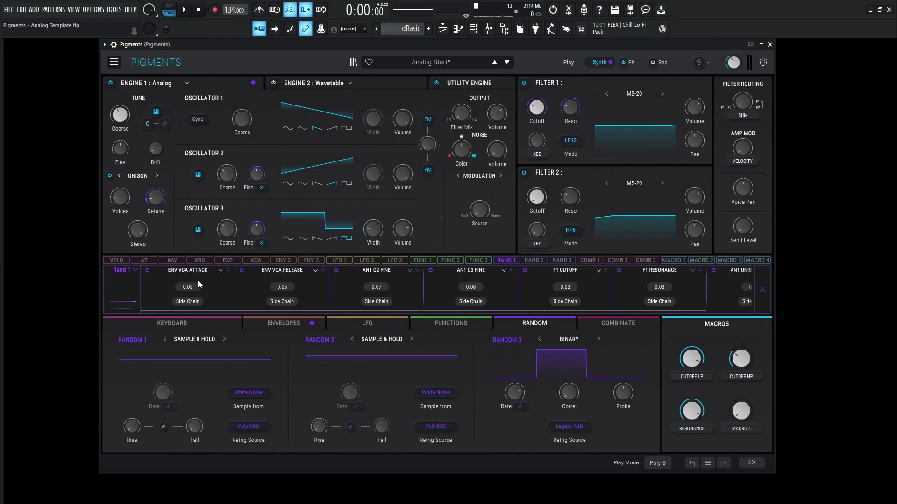
click(295, 325)
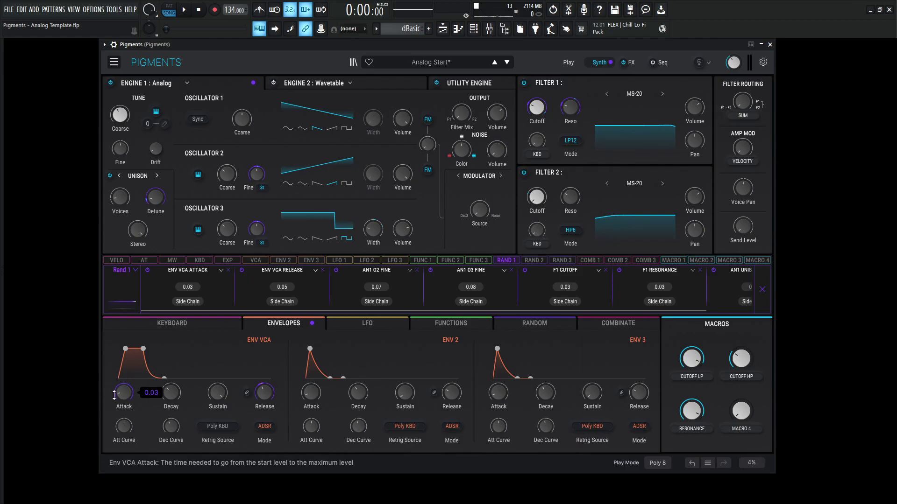
- Close the Rand 1 routing panel to return to the modulation source overview
click(761, 289)
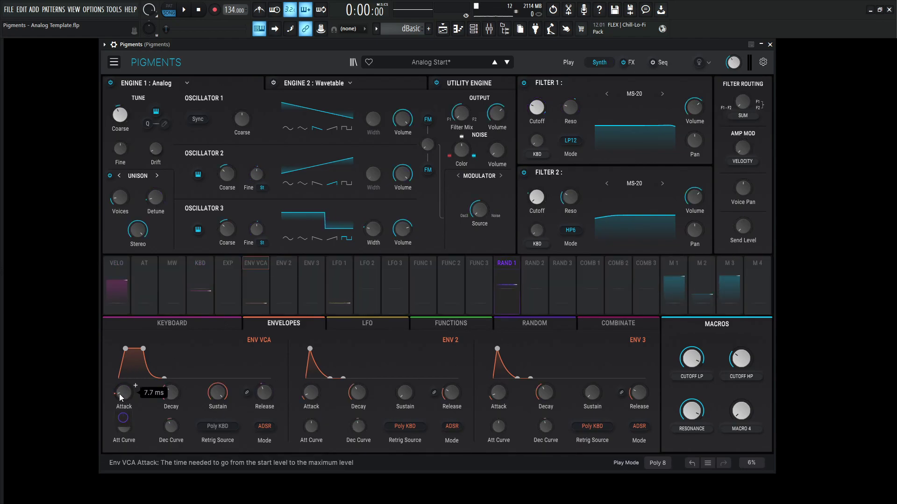
mouse_move(123, 422)
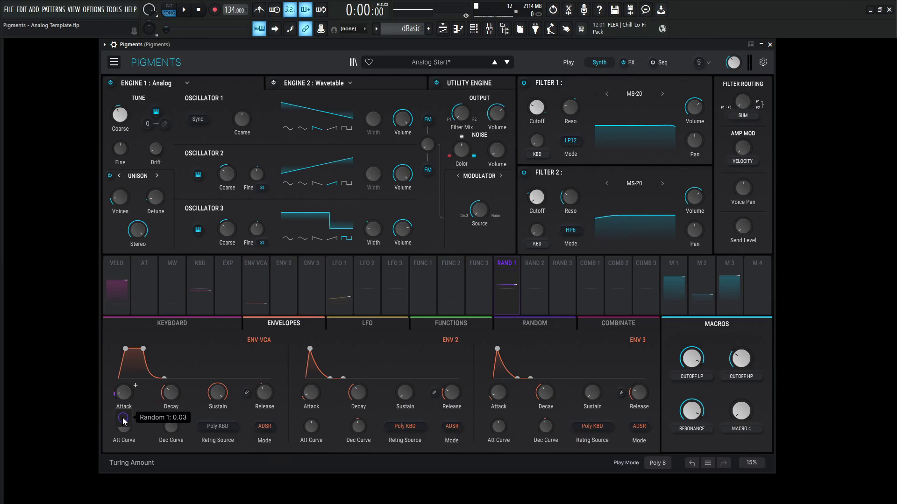
mouse_move(114, 397)
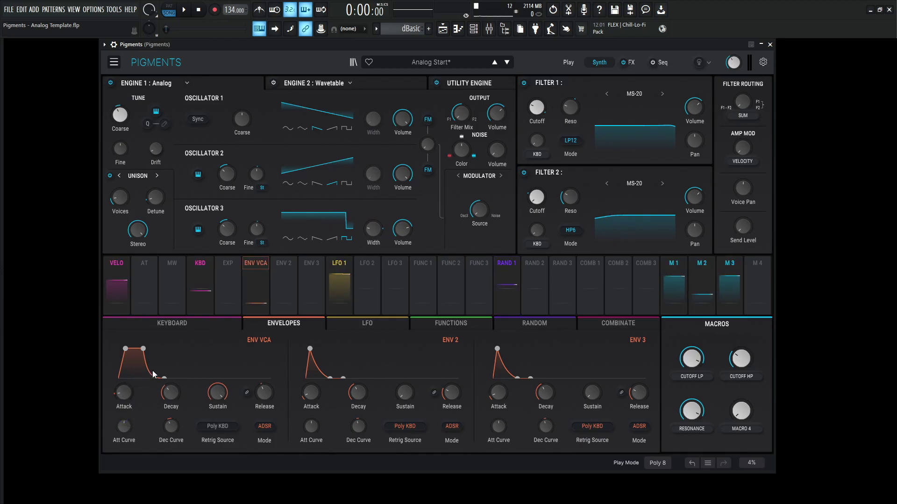
- Set Random 1's depth on the ENV VCA release to 0.05 and audition it on D4
mouse_move(265, 395)
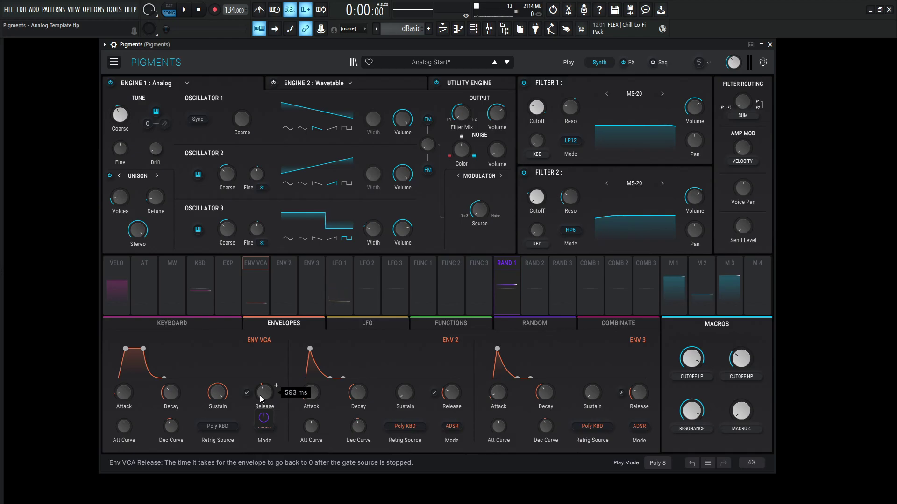
drag(261, 418, 261, 422)
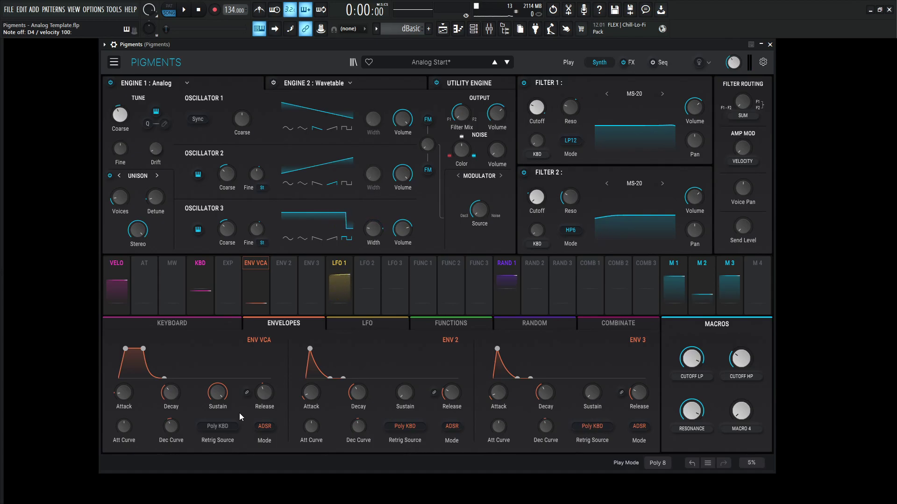
key(x)
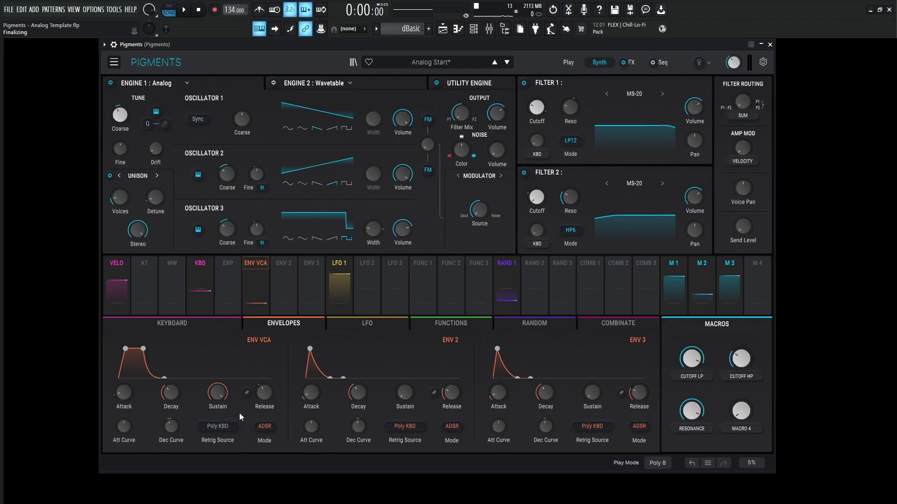
key(x)
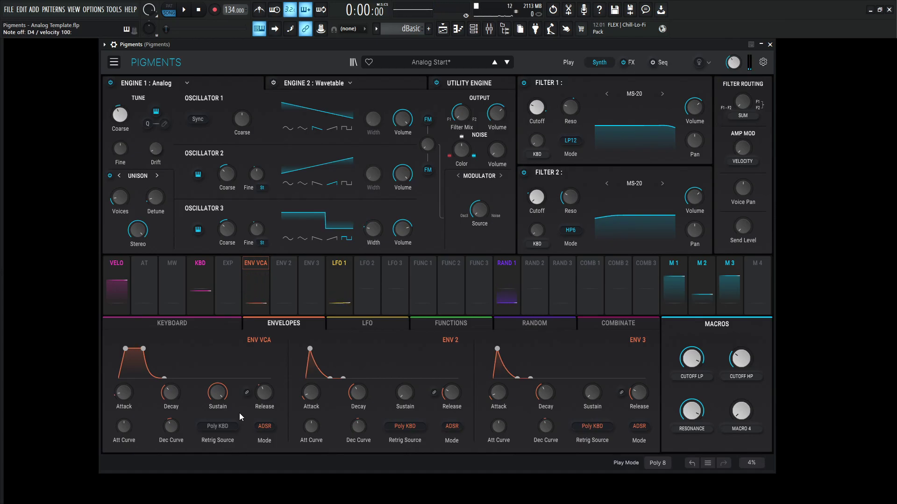
click(509, 266)
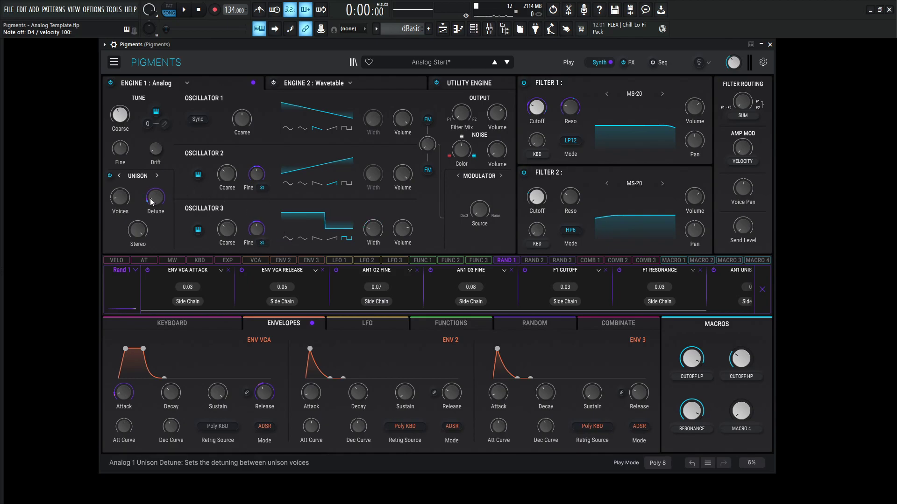
mouse_move(155, 201)
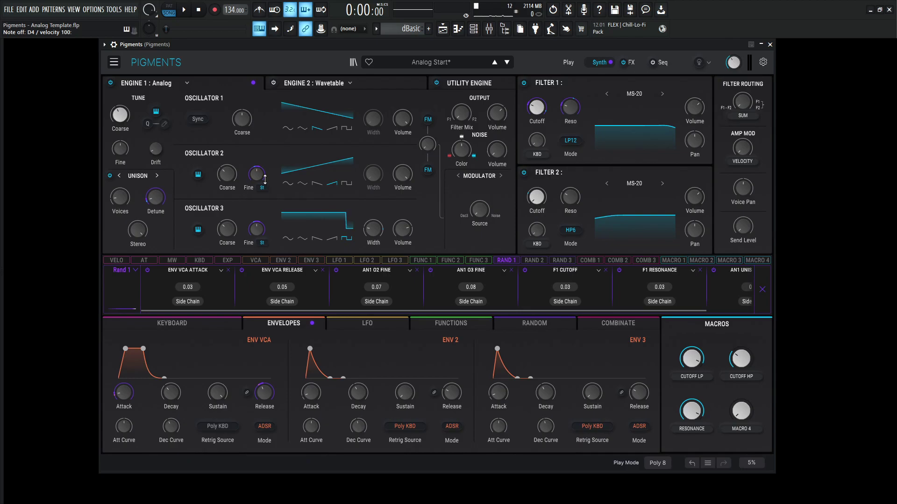
mouse_move(260, 178)
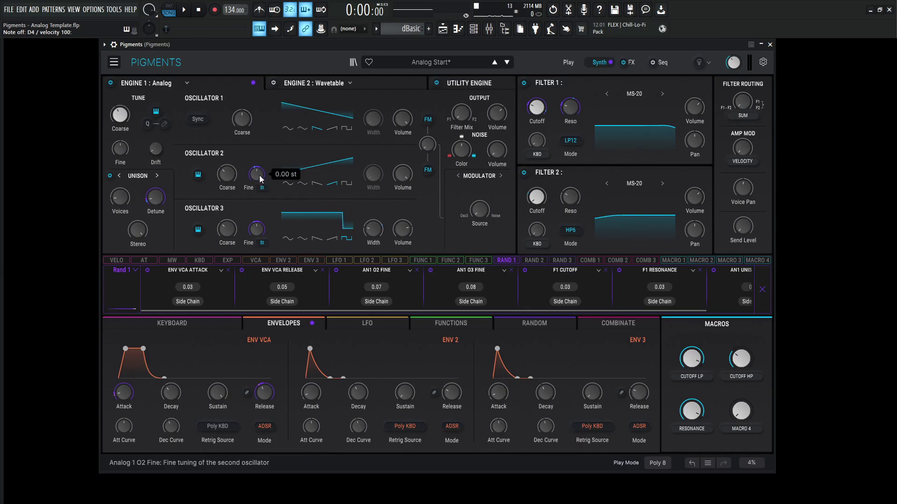
mouse_move(255, 232)
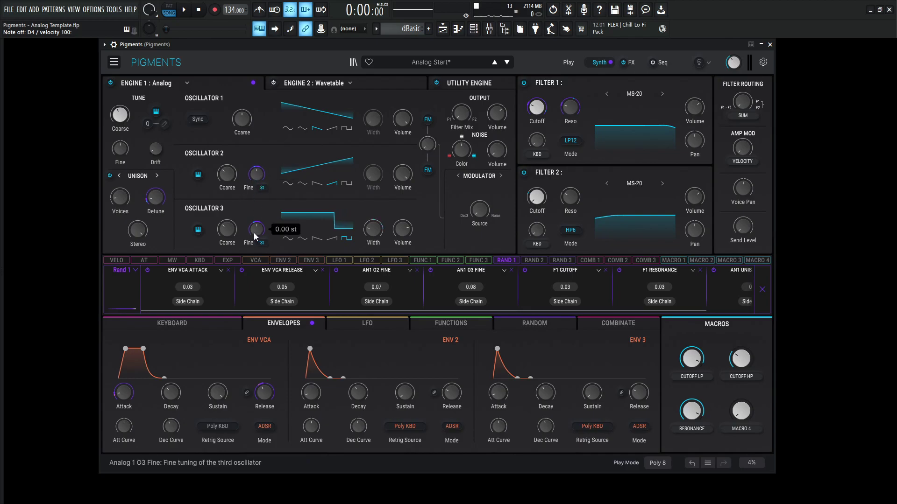
drag(379, 310, 434, 309)
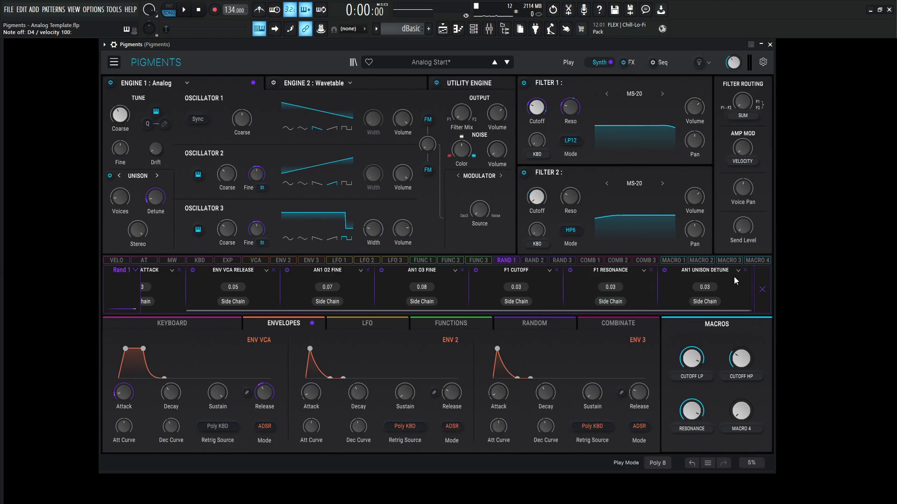
click(763, 289)
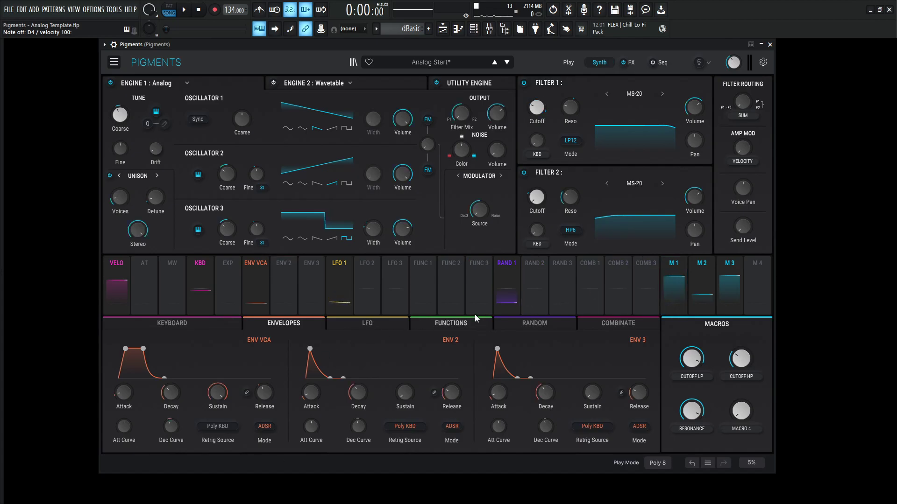
- Set the Cutoff LP macro to 0.644, bringing Filter 1's cutoff down
mouse_move(531, 132)
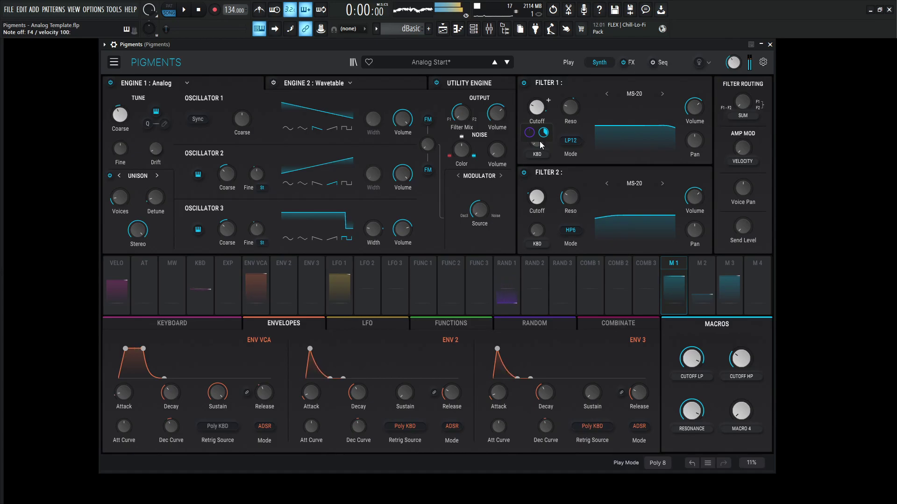
drag(691, 358, 691, 339)
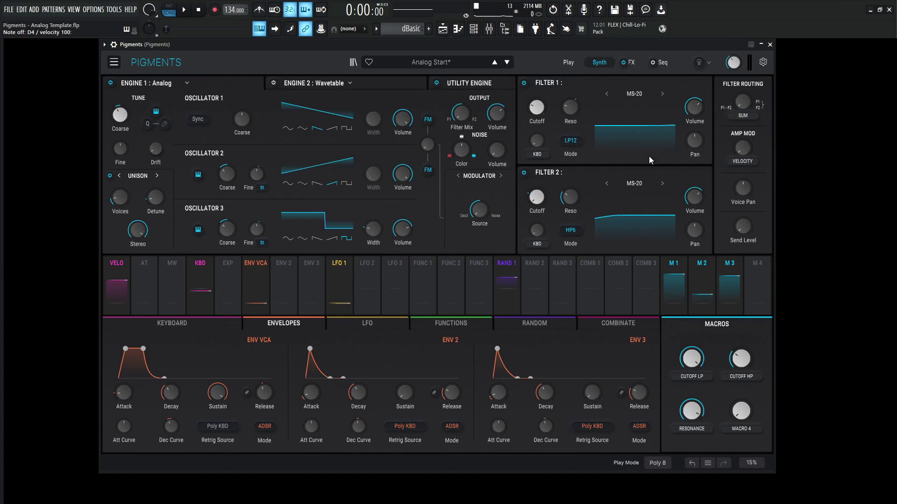
click(629, 62)
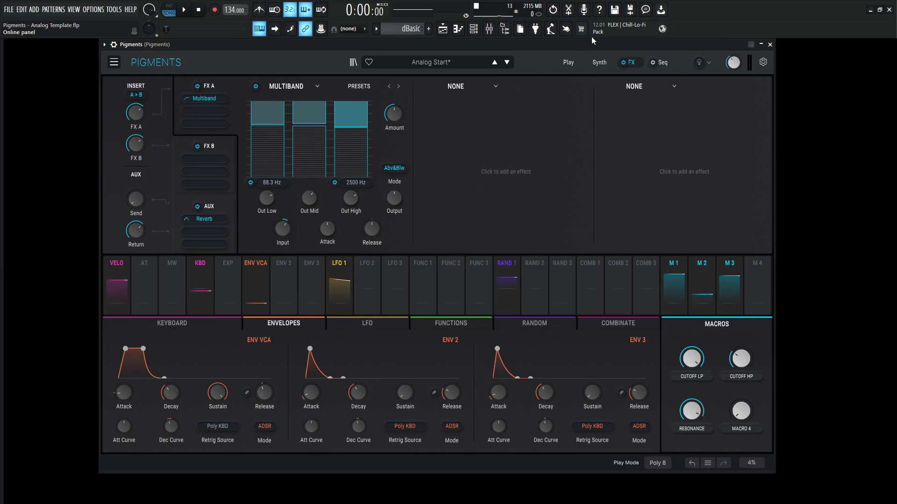
click(599, 62)
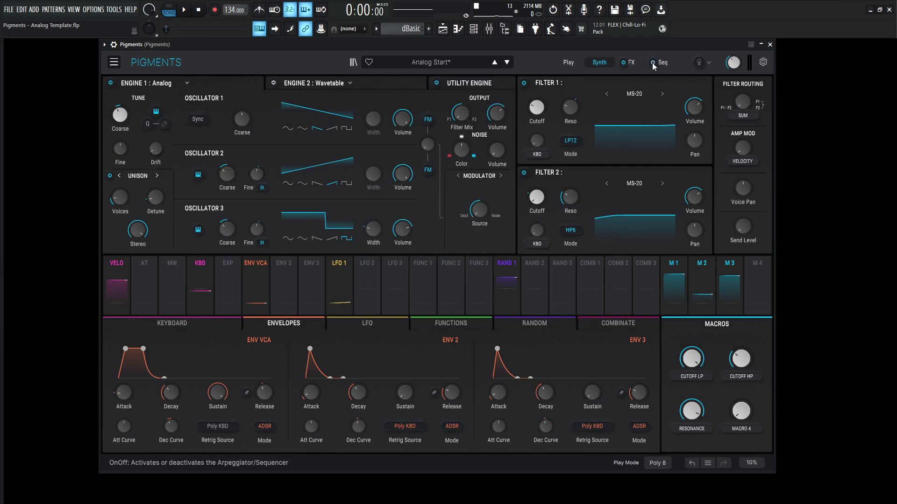
- Start song playback and sweep the Cutoff LP macro down to 0.320, then up to 1.00
key(space)
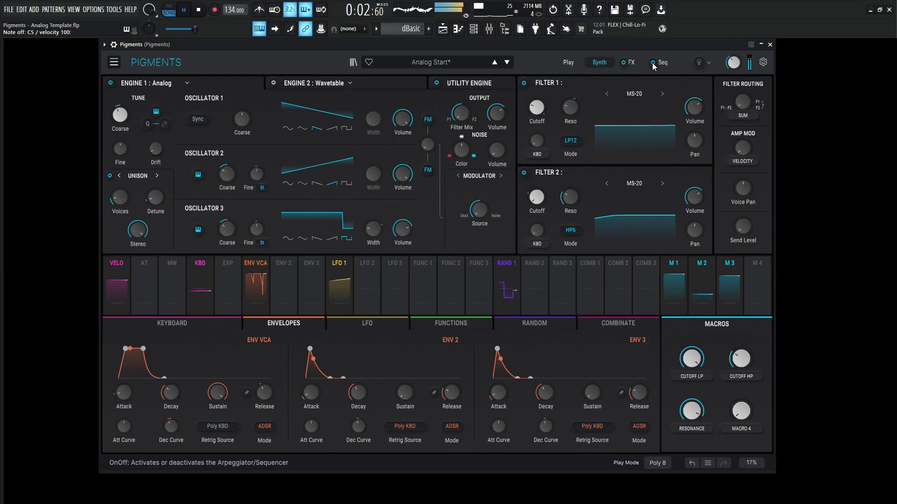
mouse_move(692, 359)
mouse_down()
mouse_move(691, 404)
mouse_move(691, 354)
mouse_move(696, 361)
mouse_up()
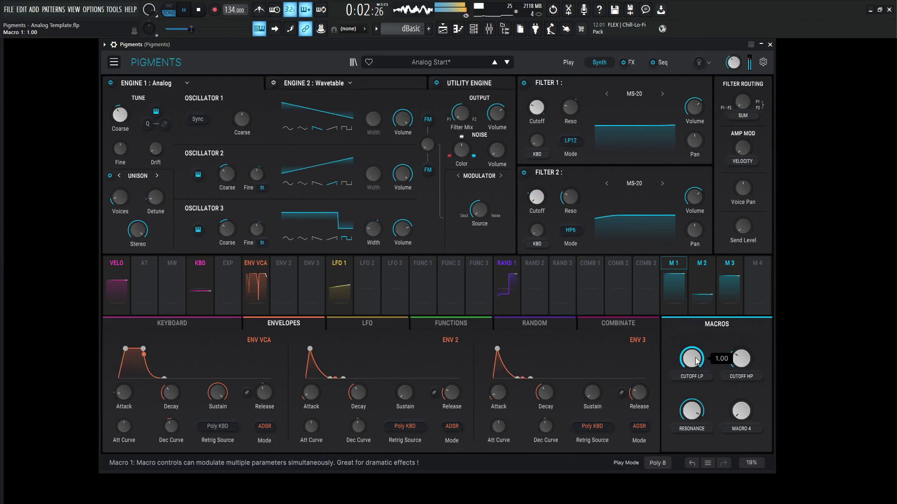
- Stop song playback, leaving the Cutoff LP macro at 1.00
key(space)
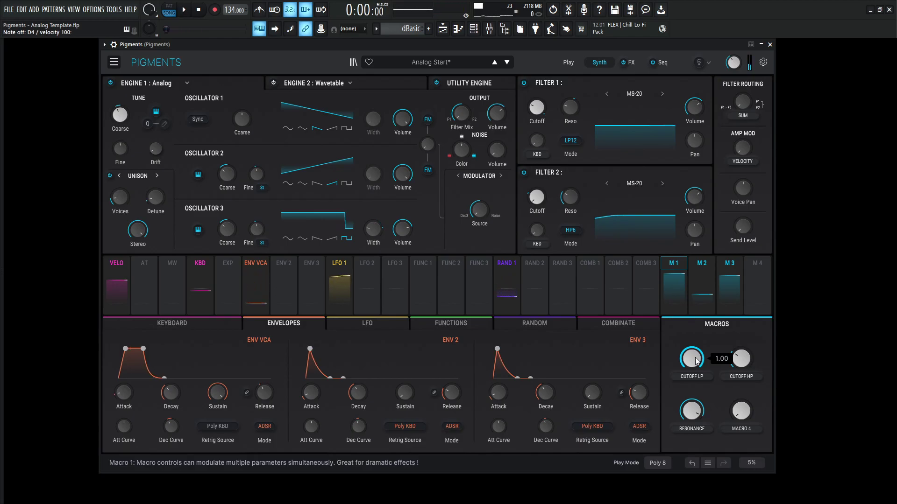